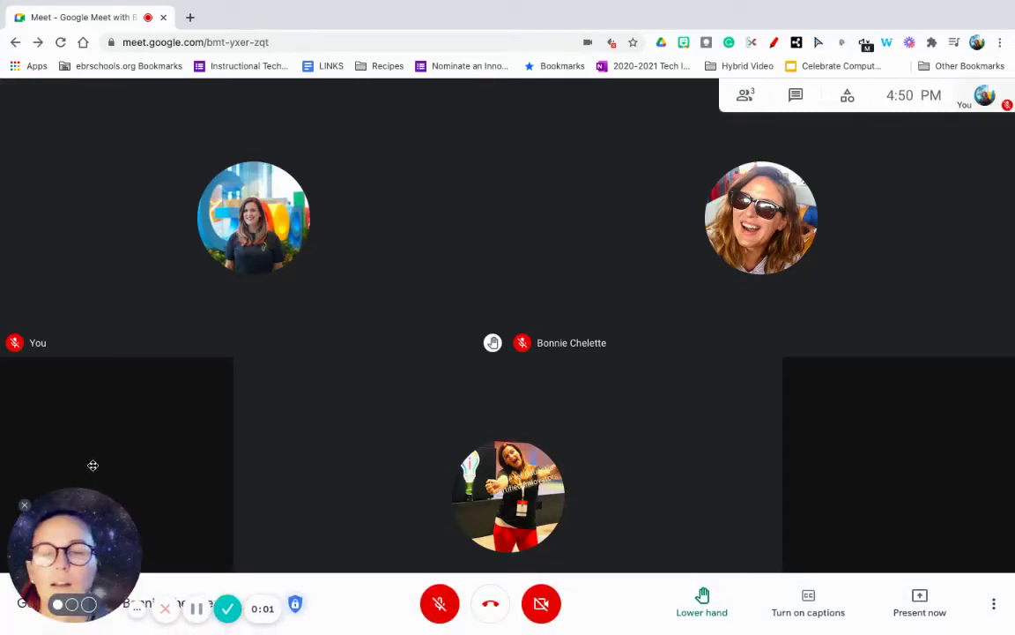
# - Lower and re-raise your hand, then glance at the people list and close it
pyautogui.moveTo(93, 522); pyautogui.dragTo(105, 407)
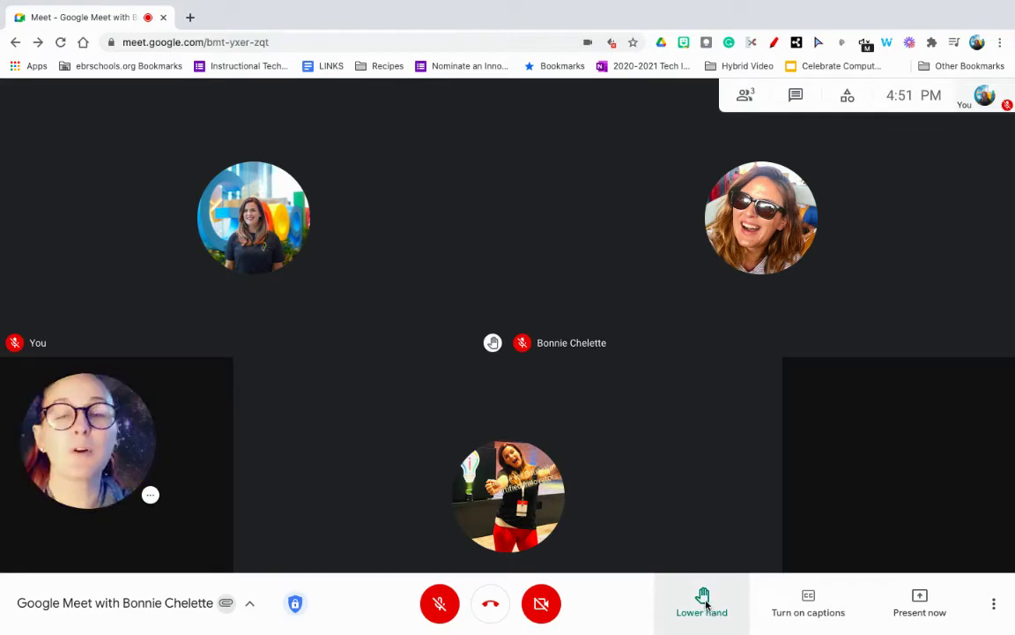
pyautogui.click(706, 602)
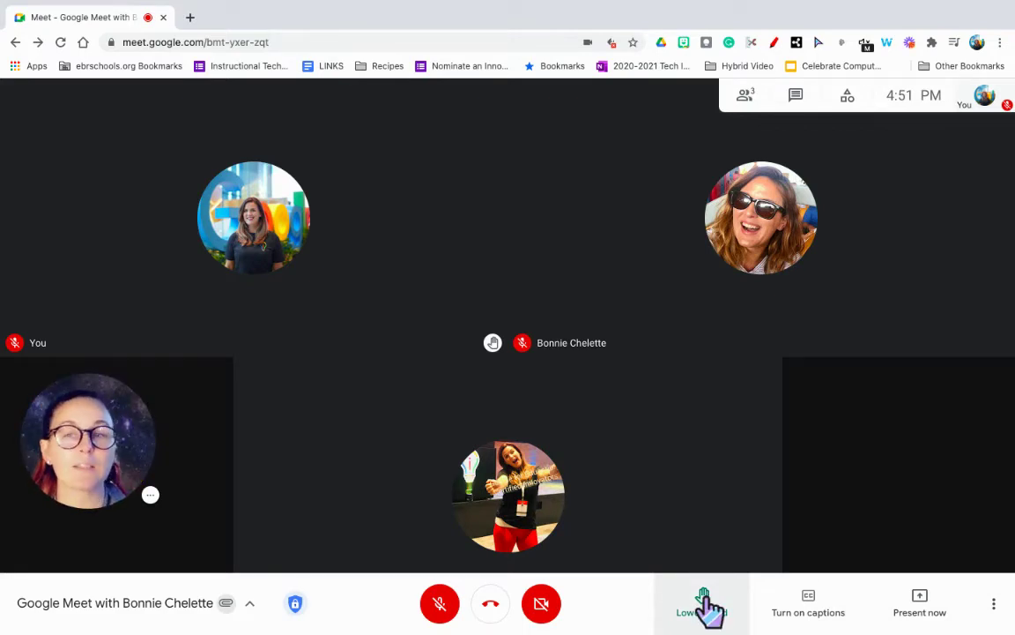
pyautogui.click(706, 605)
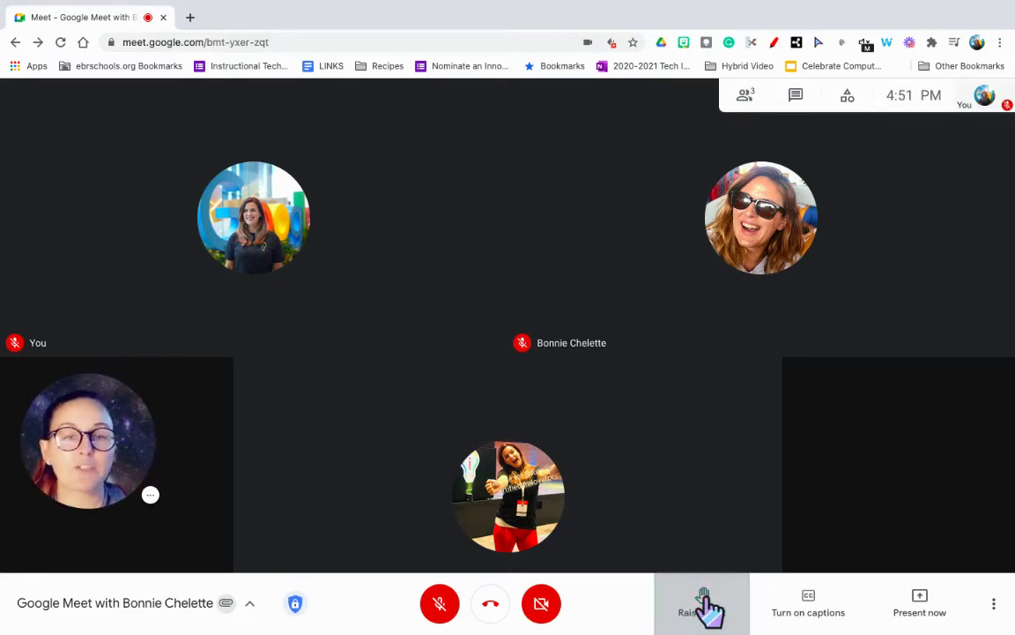
pyautogui.click(703, 606)
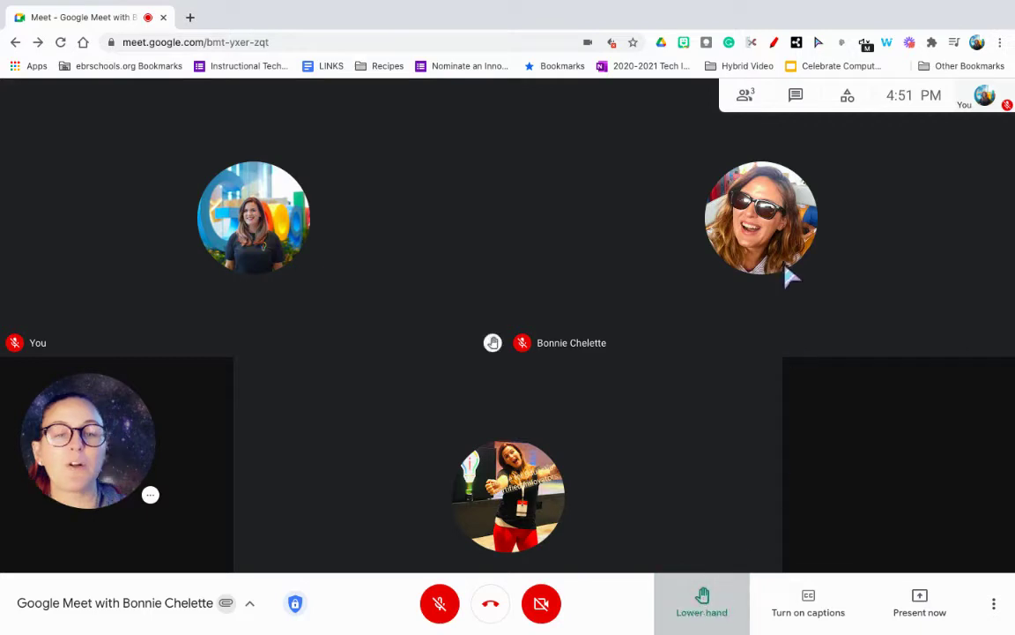
pyautogui.click(765, 105)
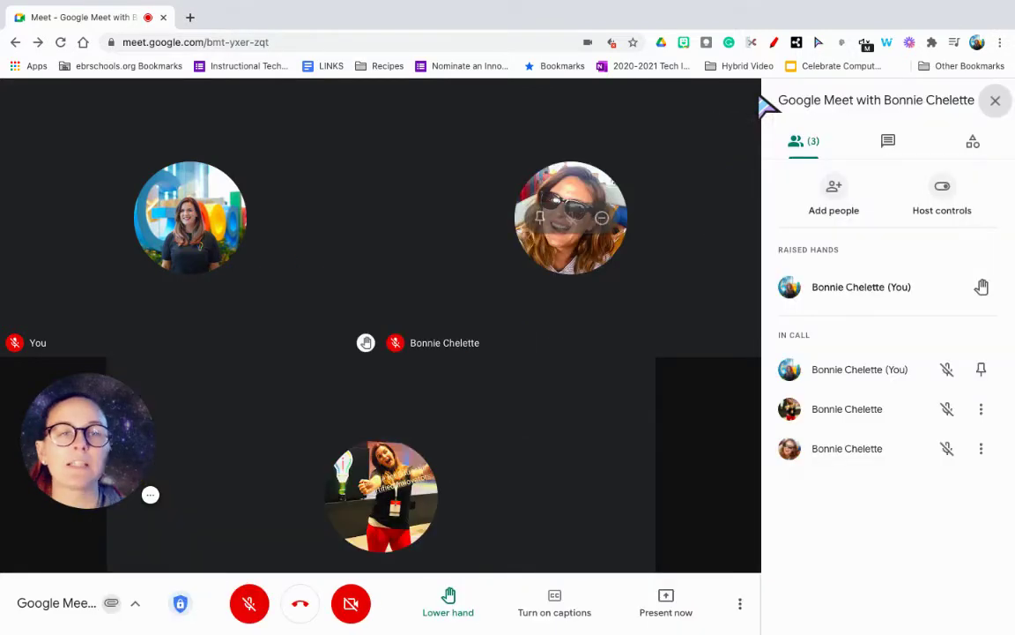
pyautogui.click(995, 101)
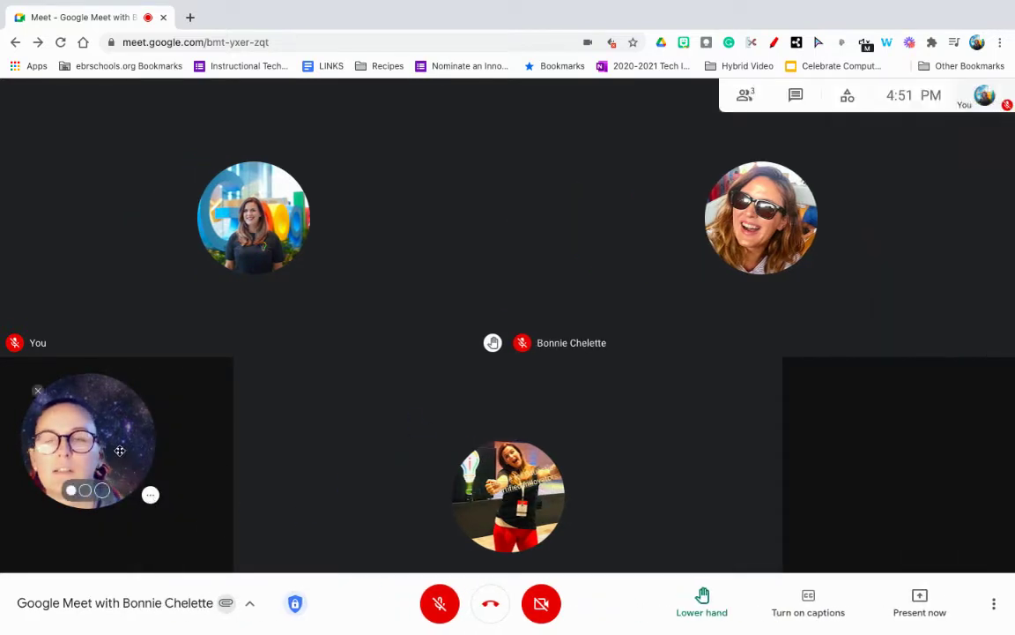
# - Toggle your hand several more times, leaving it lowered at the end
pyautogui.moveTo(120, 471); pyautogui.dragTo(144, 512)
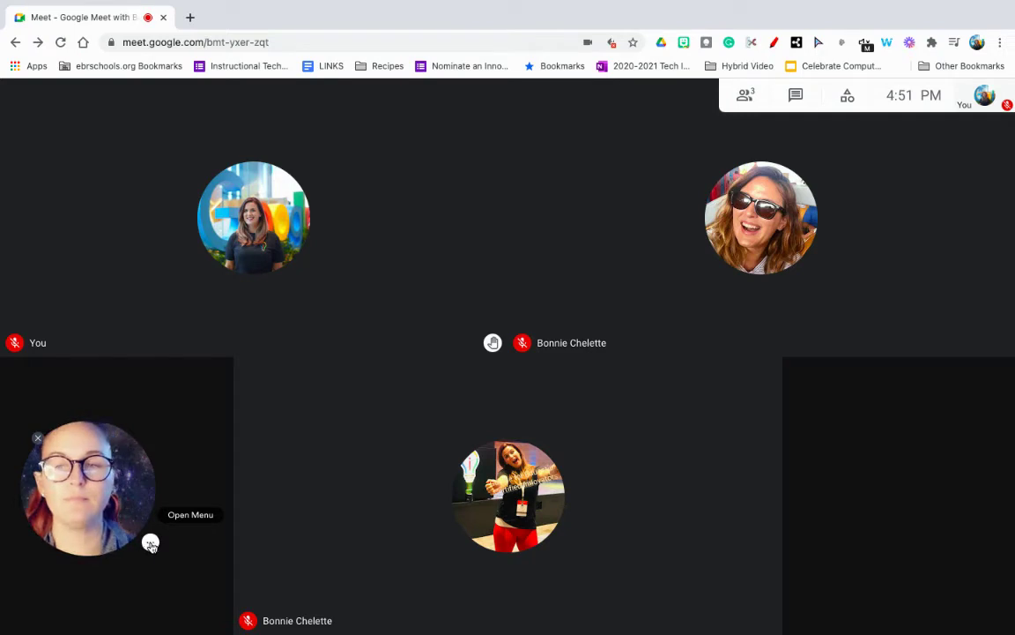
pyautogui.click(150, 543)
pyautogui.click(150, 543)
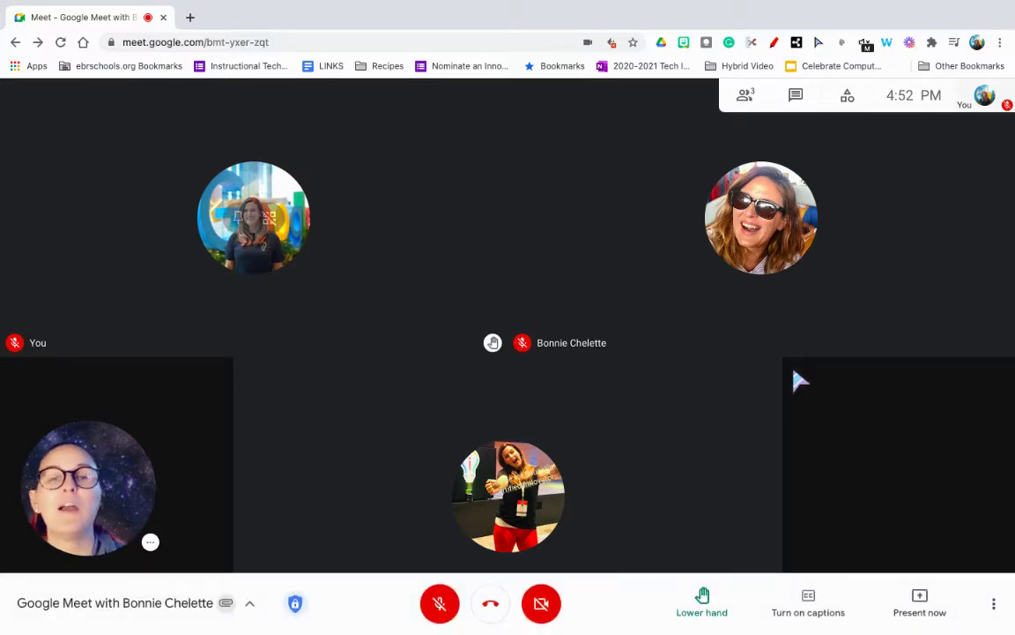
pyautogui.click(705, 606)
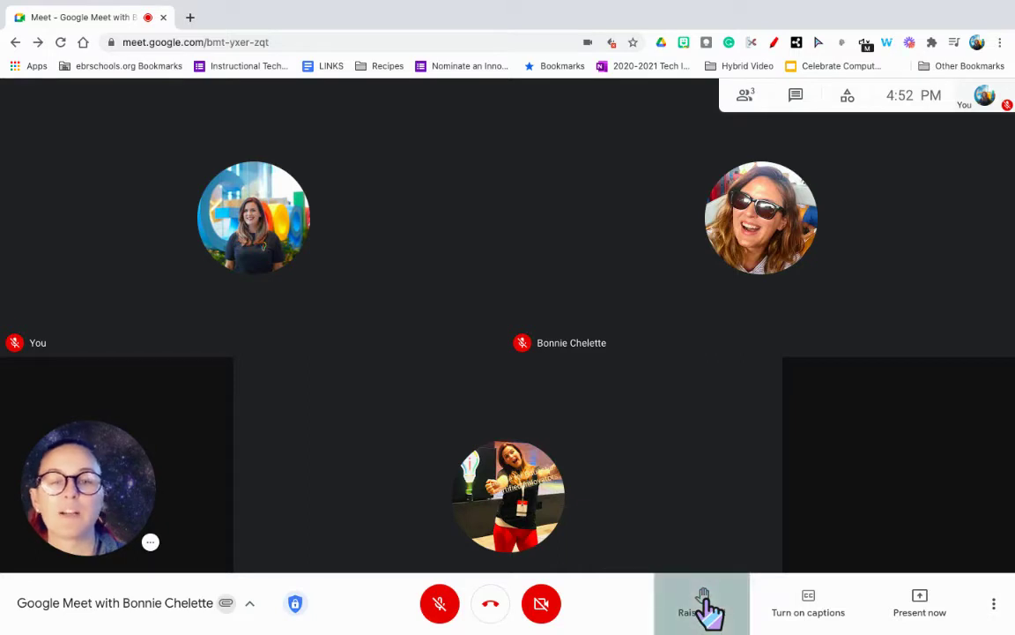
pyautogui.click(705, 607)
pyautogui.click(705, 606)
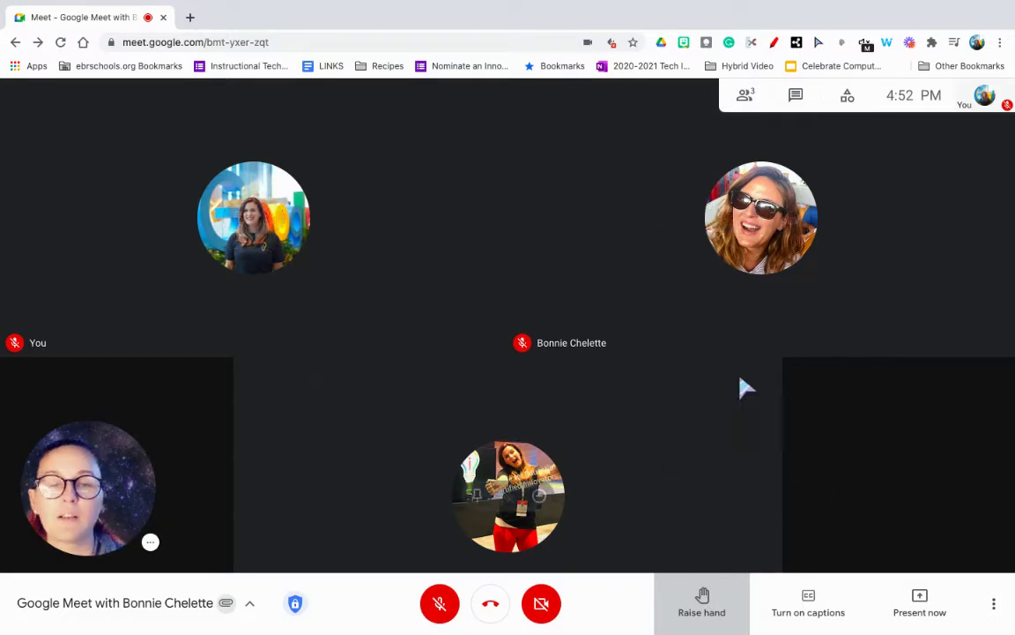
pyautogui.click(698, 603)
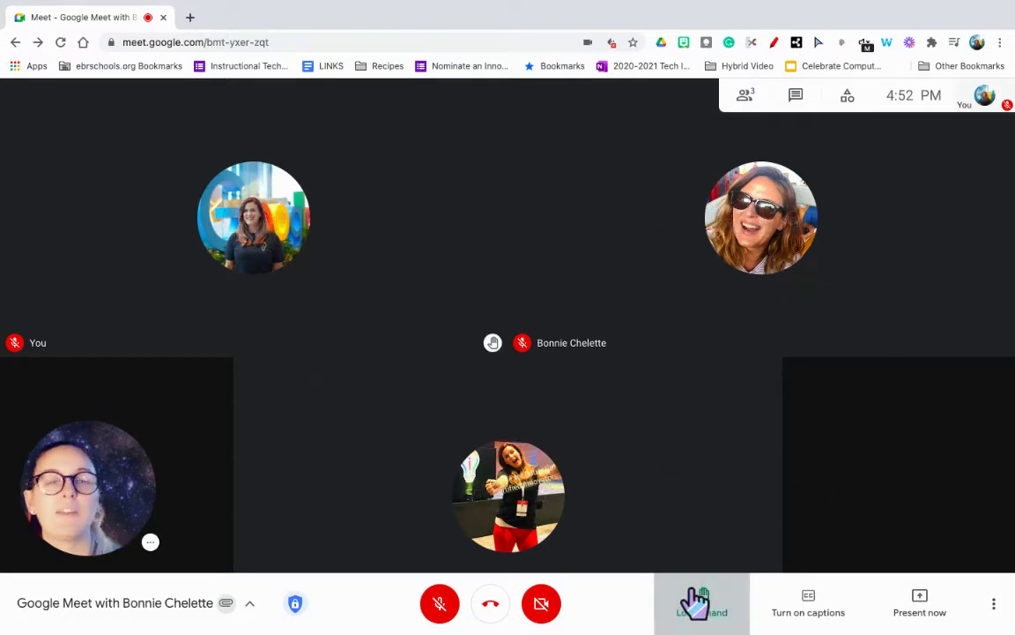
pyautogui.click(725, 626)
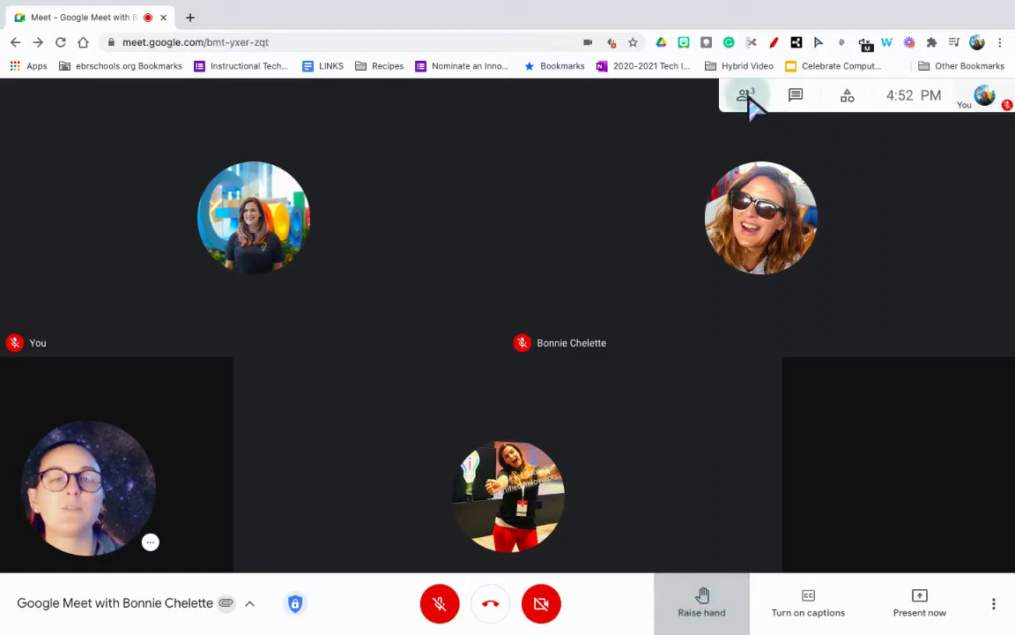
# - Open the people panel, raise your hand, then lower it from the Raised hands list
pyautogui.click(747, 104)
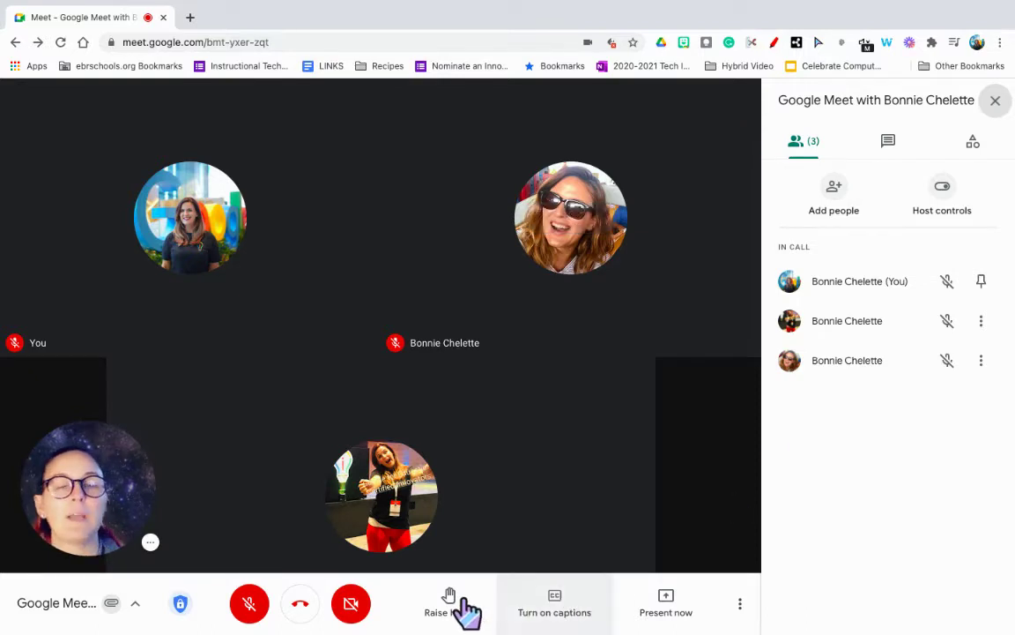
pyautogui.click(466, 611)
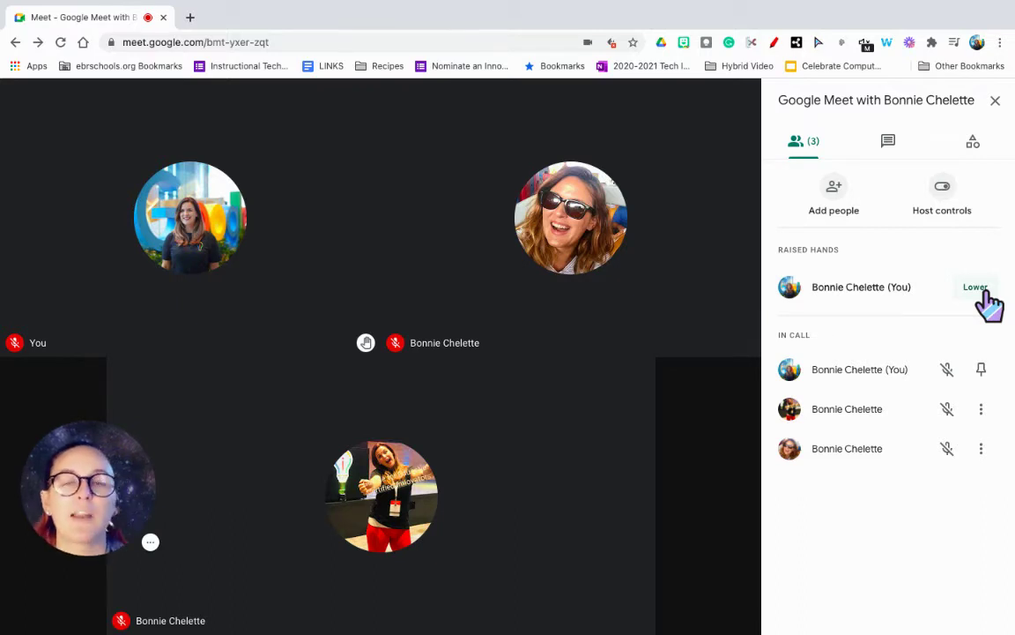
pyautogui.click(976, 288)
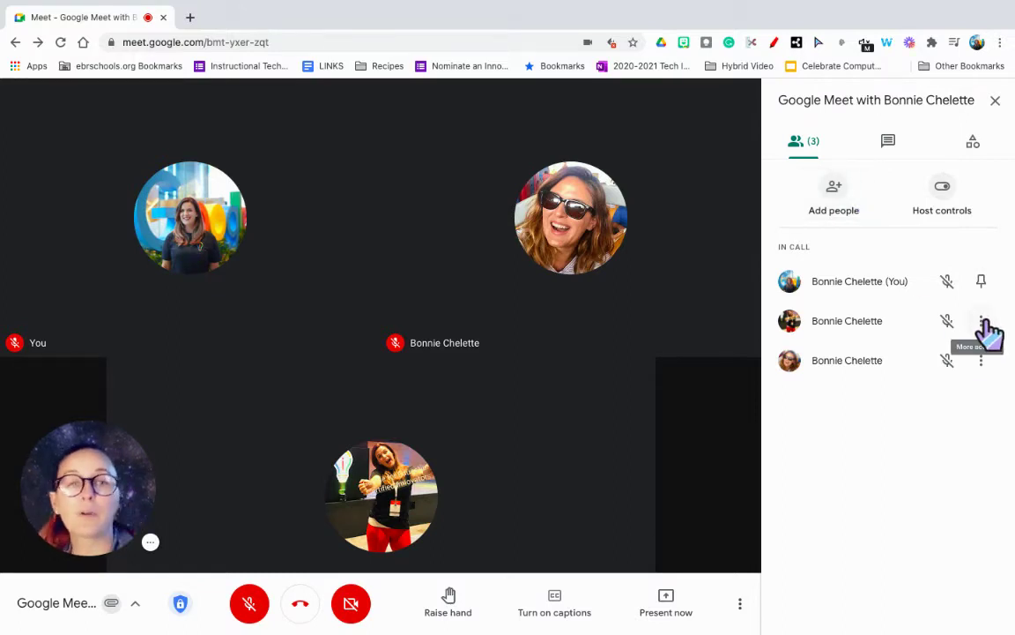
# - Check a participant's action menu and the Add people dialog, then bring up Host controls
pyautogui.click(982, 320)
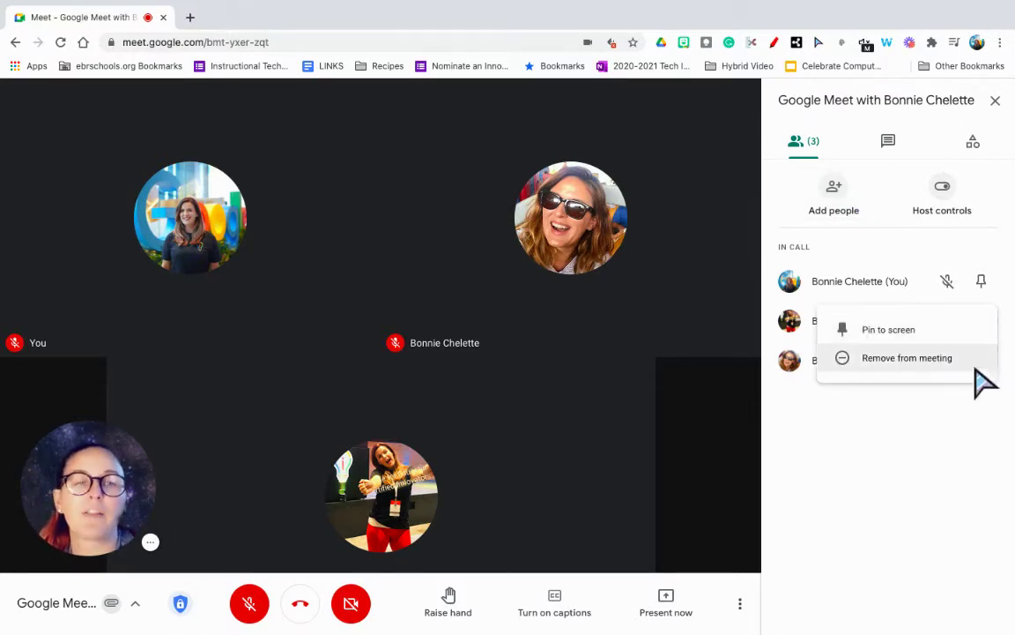
pyautogui.click(1007, 320)
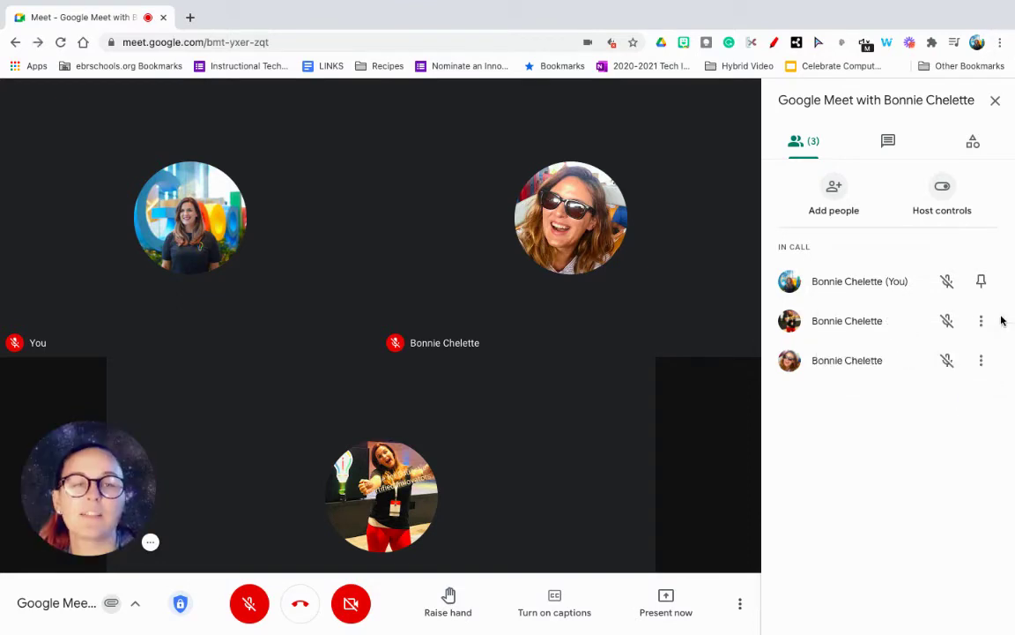
pyautogui.click(833, 197)
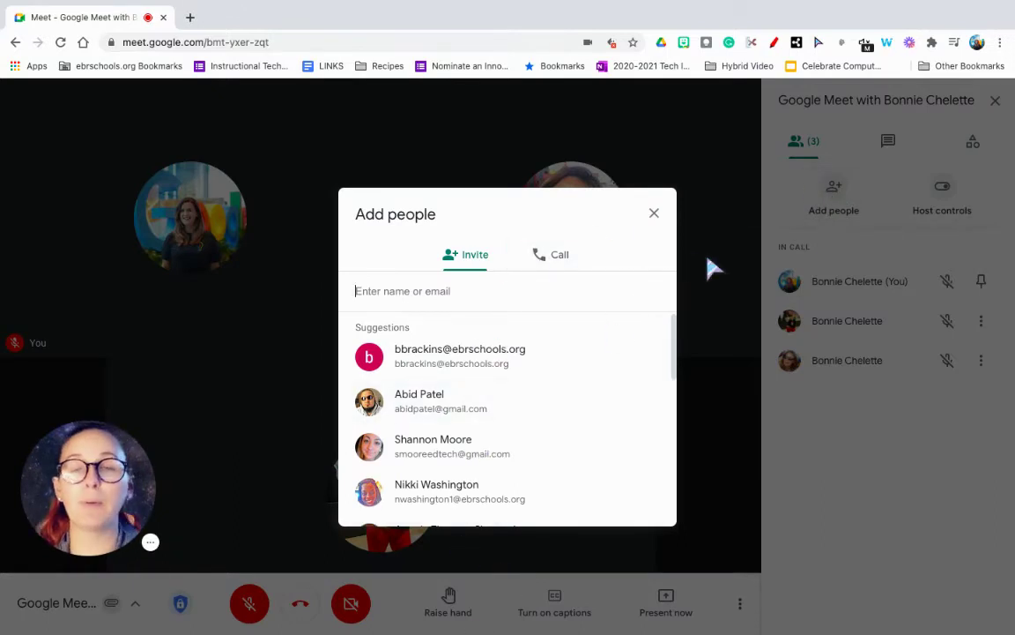
pyautogui.click(654, 214)
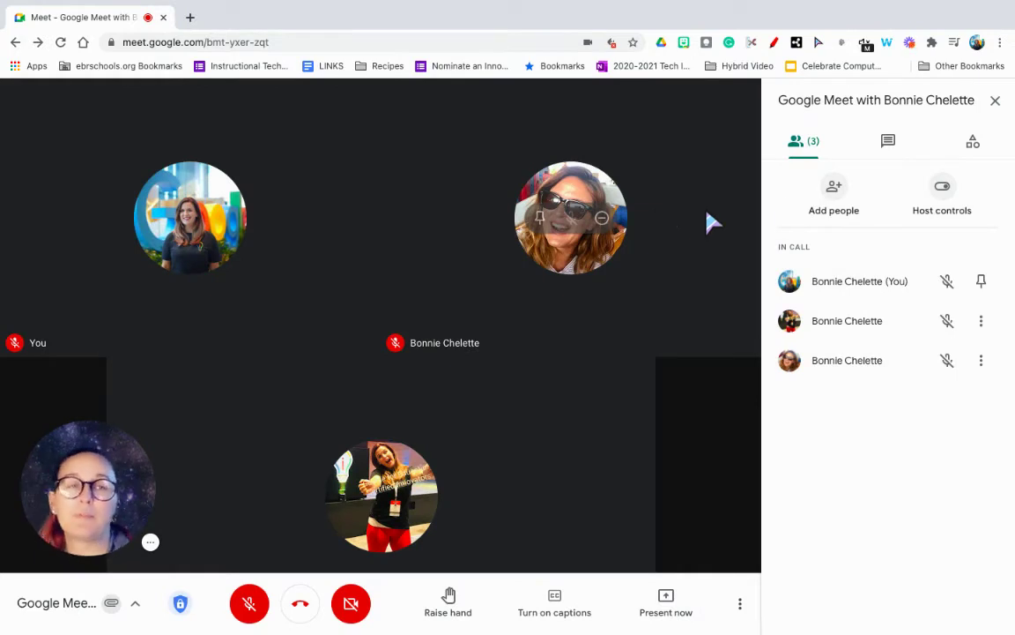
pyautogui.click(949, 199)
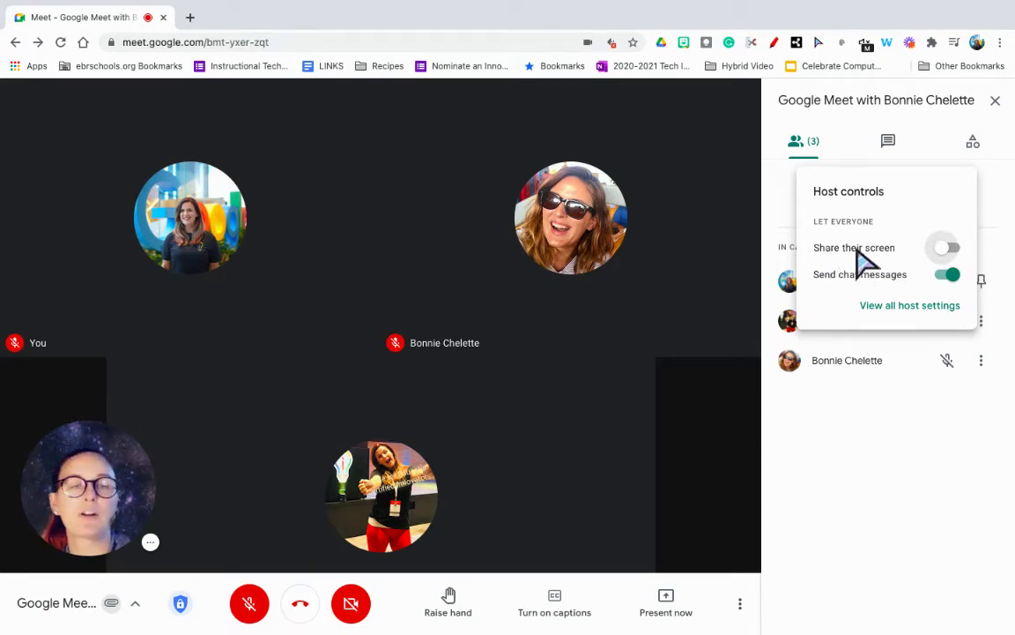
# - Keep screen sharing off, turn everyone's chat messages off, and open all host settings
pyautogui.click(949, 248)
pyautogui.click(950, 248)
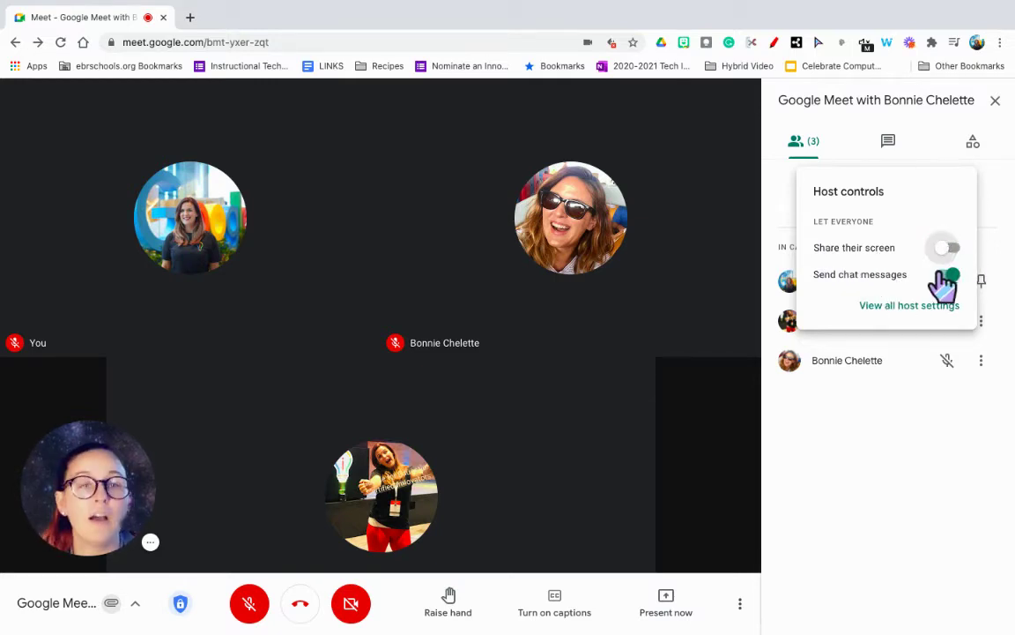
pyautogui.click(948, 275)
pyautogui.click(950, 275)
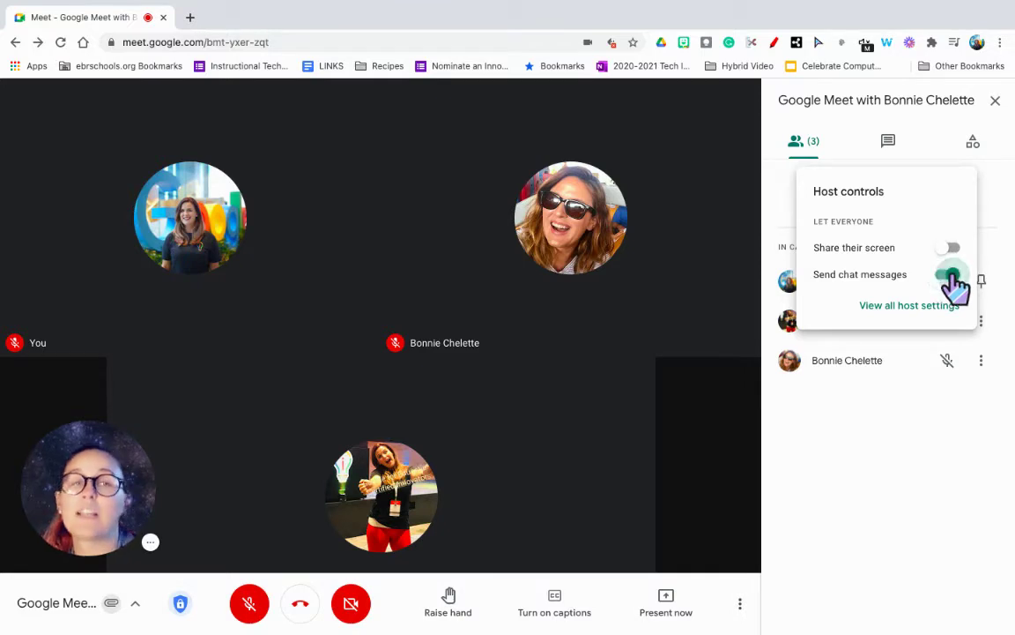
pyautogui.click(950, 275)
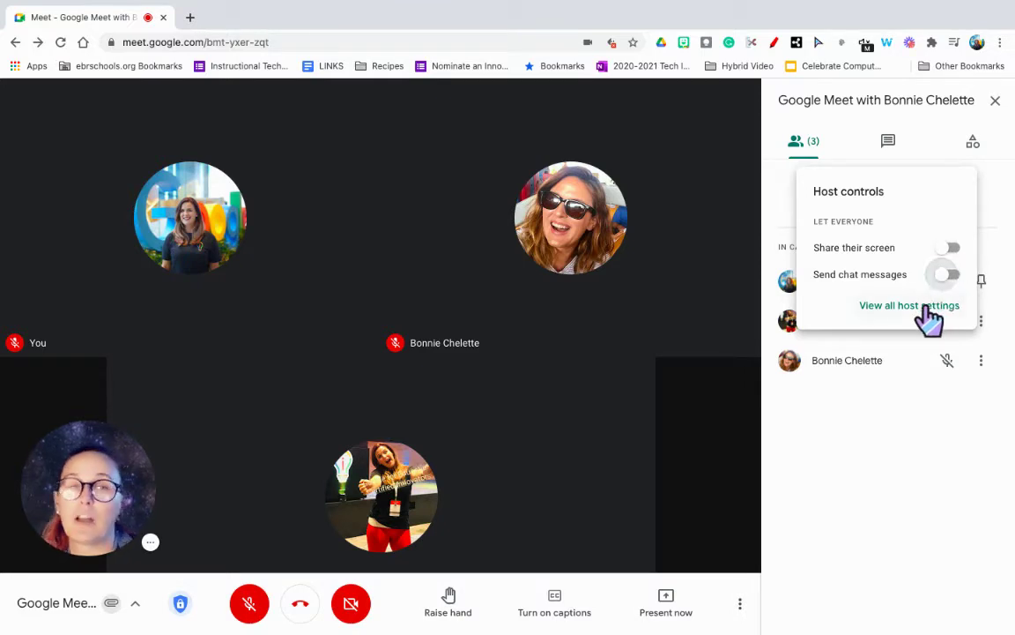
pyautogui.click(927, 307)
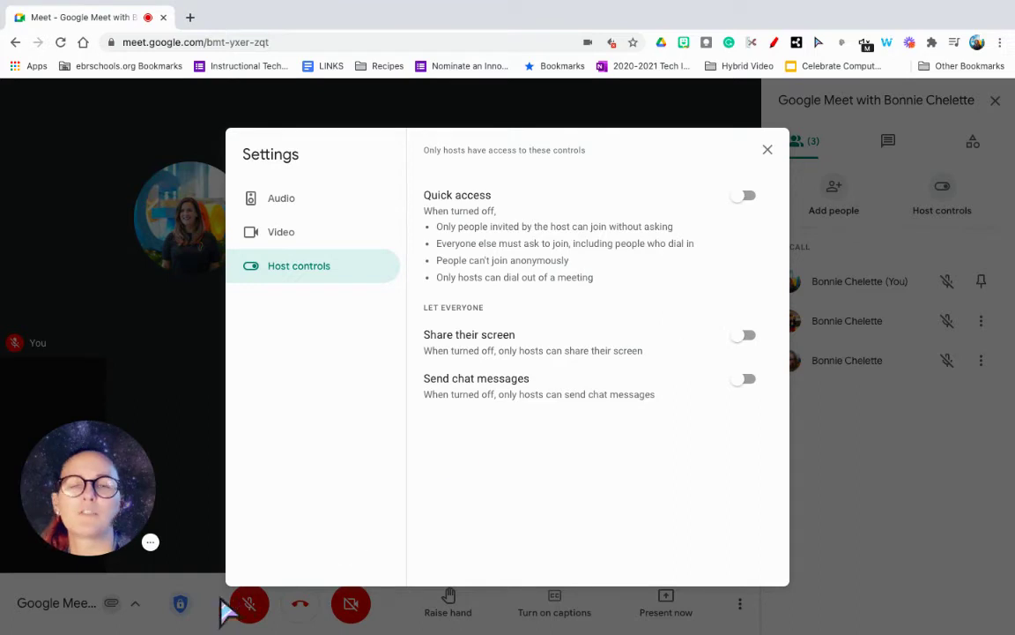
# - Toggle Quick access on and back off in the host control settings
pyautogui.click(747, 196)
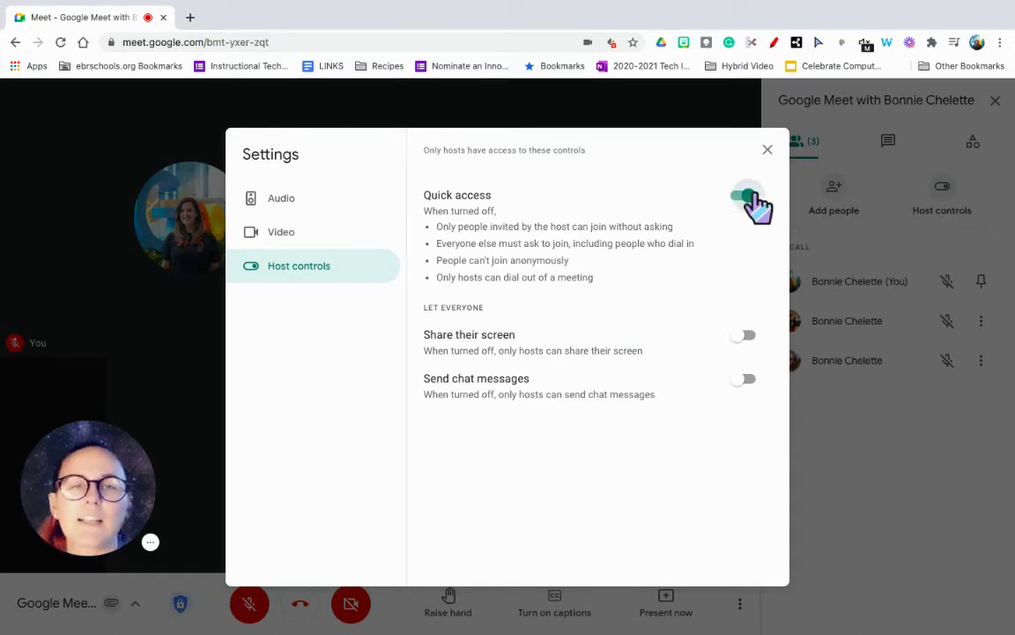
pyautogui.click(747, 195)
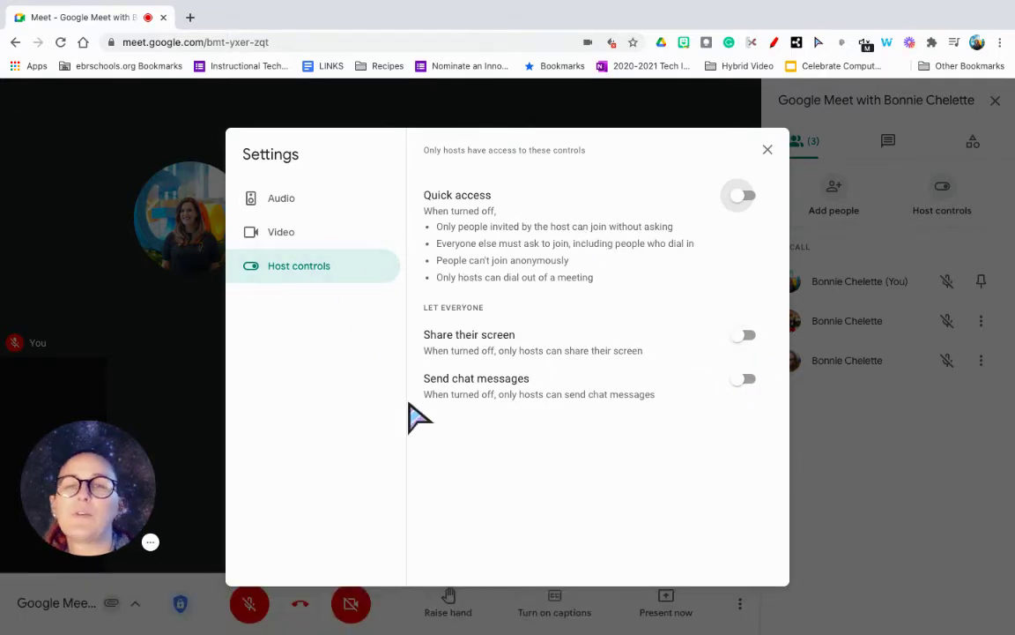
# - Close Settings and open Breakout rooms from the meeting's Activities panel
pyautogui.click(768, 152)
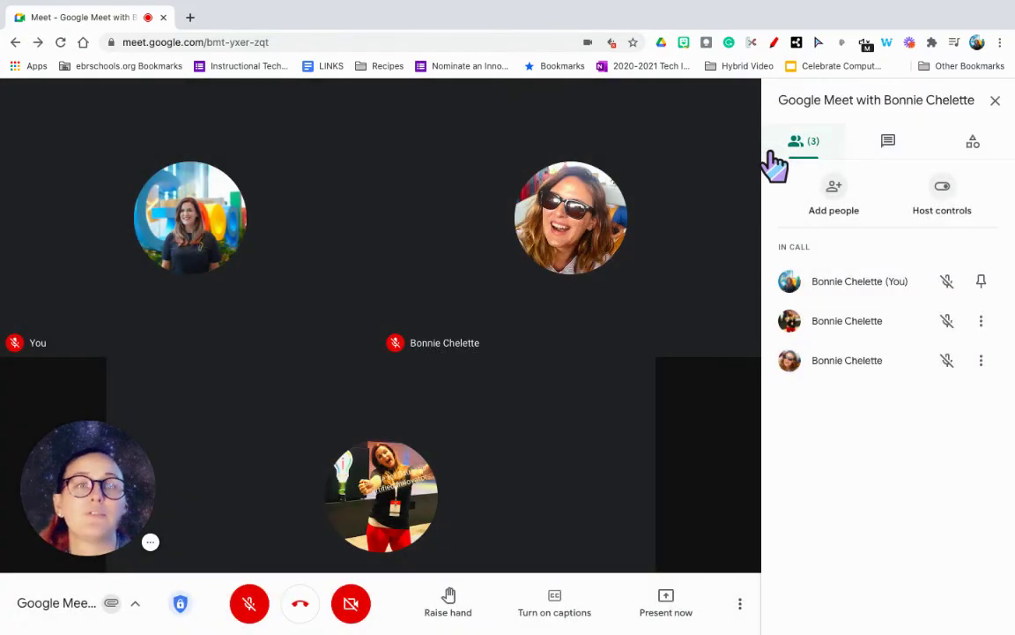
pyautogui.click(978, 146)
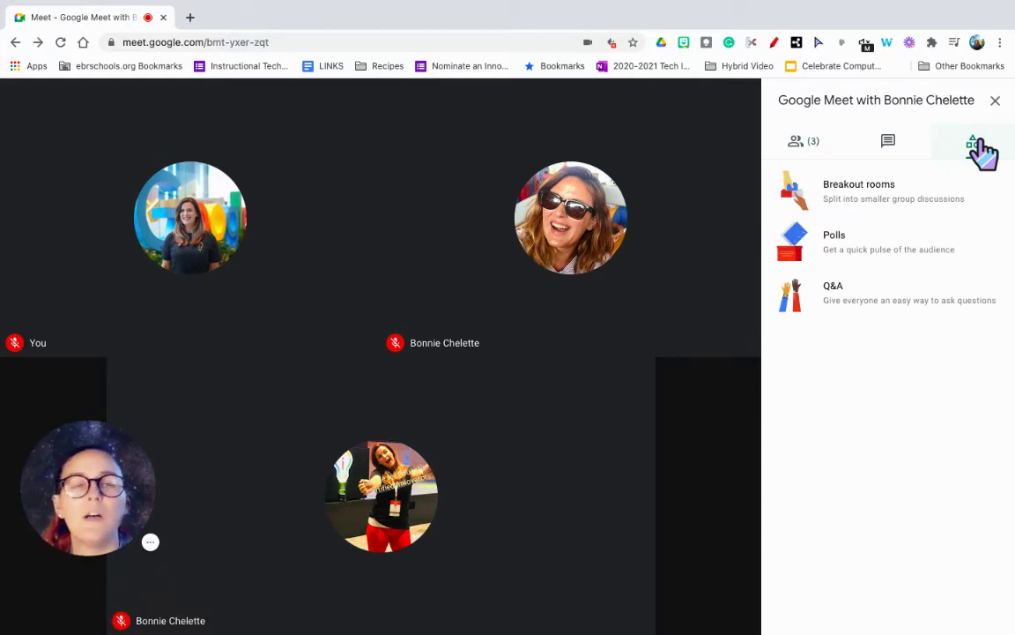
pyautogui.click(935, 190)
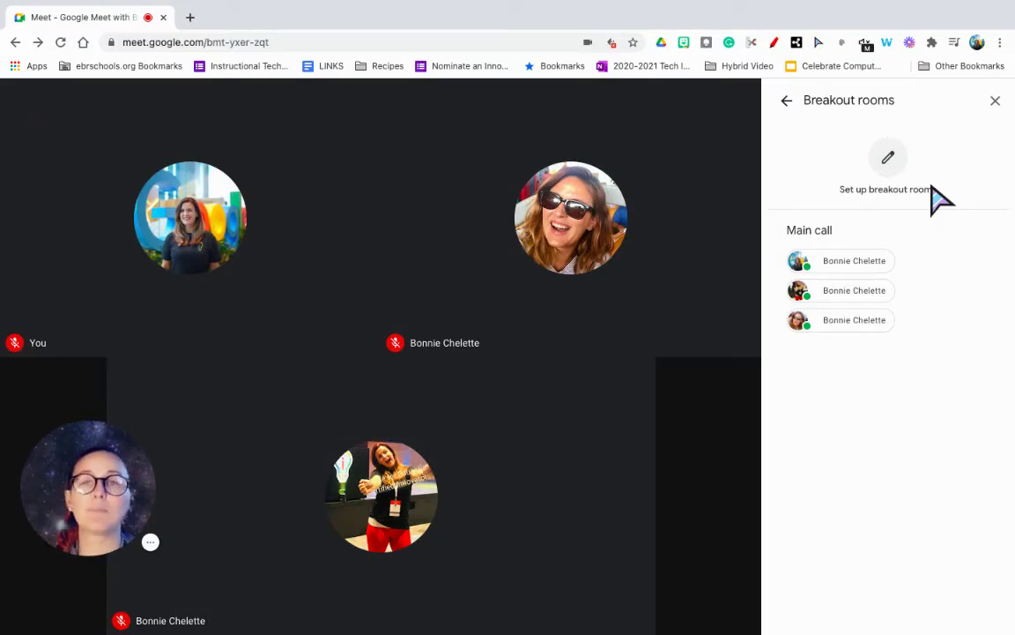
# - Set up 2 breakout rooms with one participant each, one staying in the main call
pyautogui.click(887, 163)
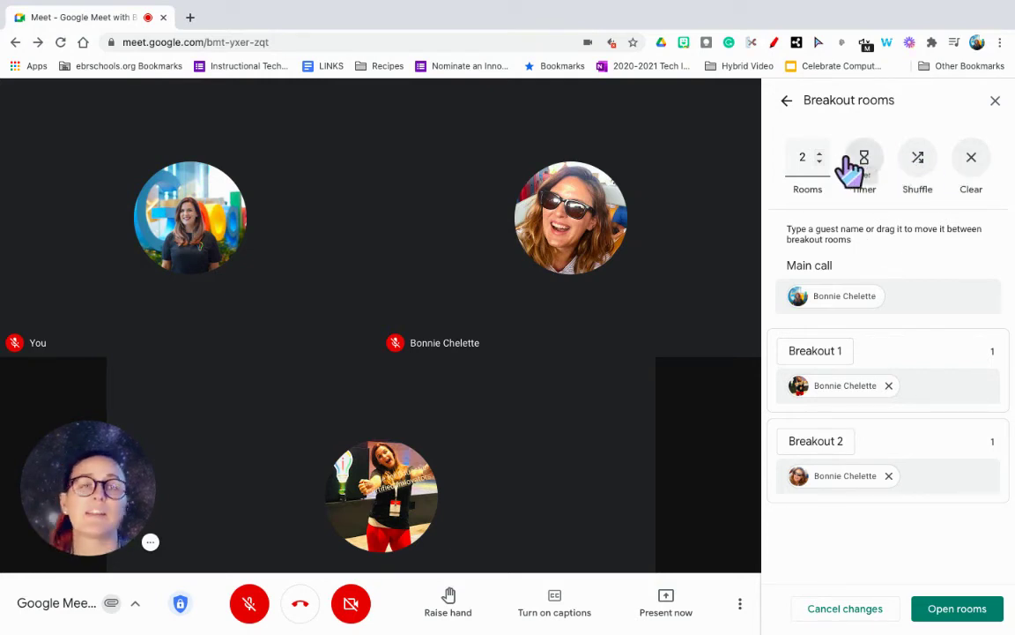
# - Start a new poll with the question 'Did you finish your homework?'
pyautogui.click(785, 101)
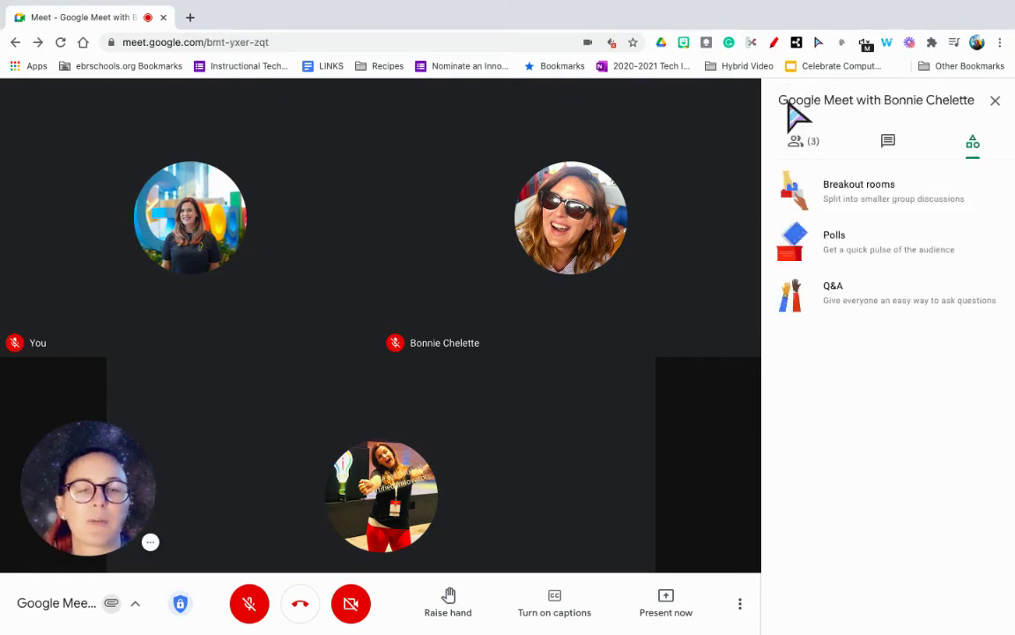
pyautogui.click(859, 255)
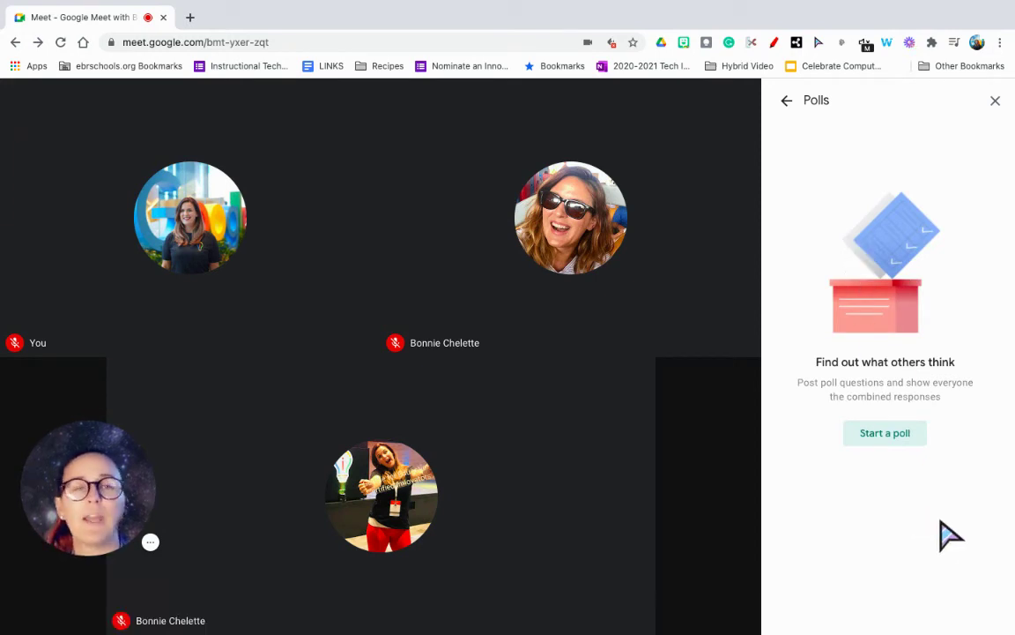
pyautogui.click(895, 434)
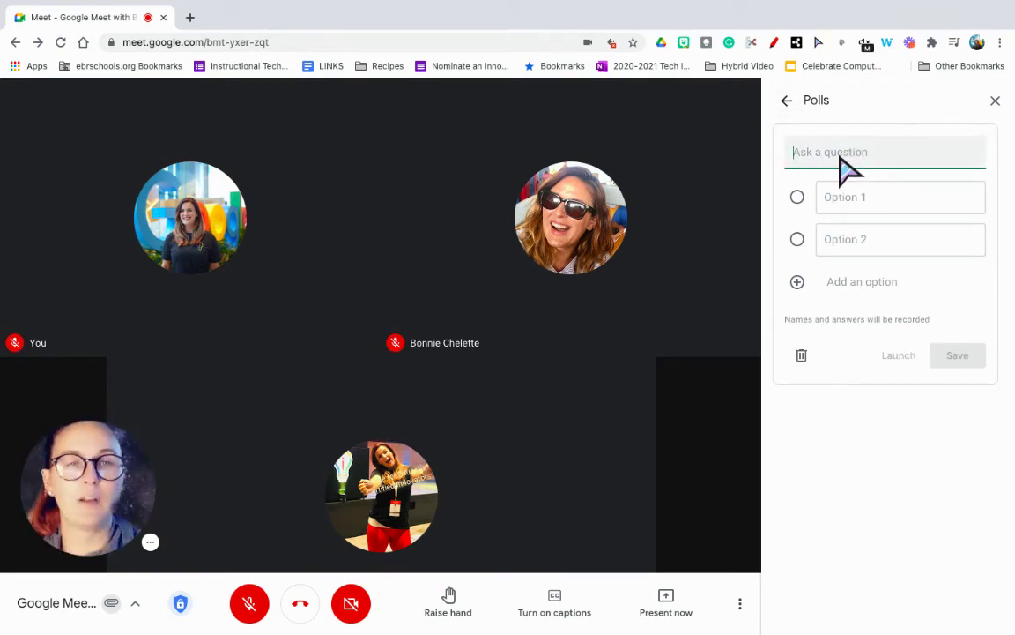
pyautogui.write('Did you h')
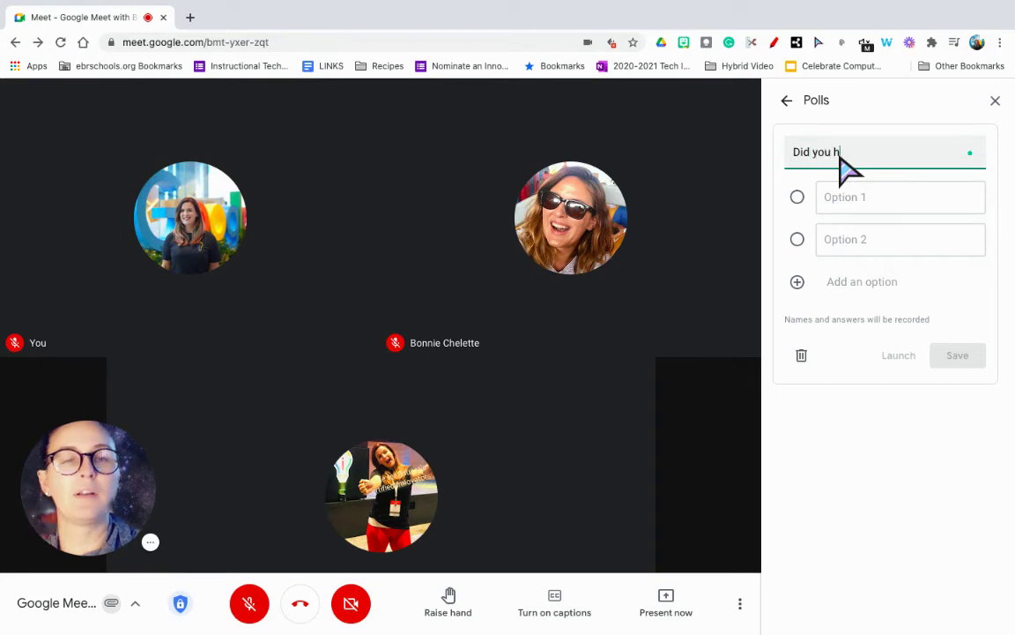
pyautogui.write('inish yo')
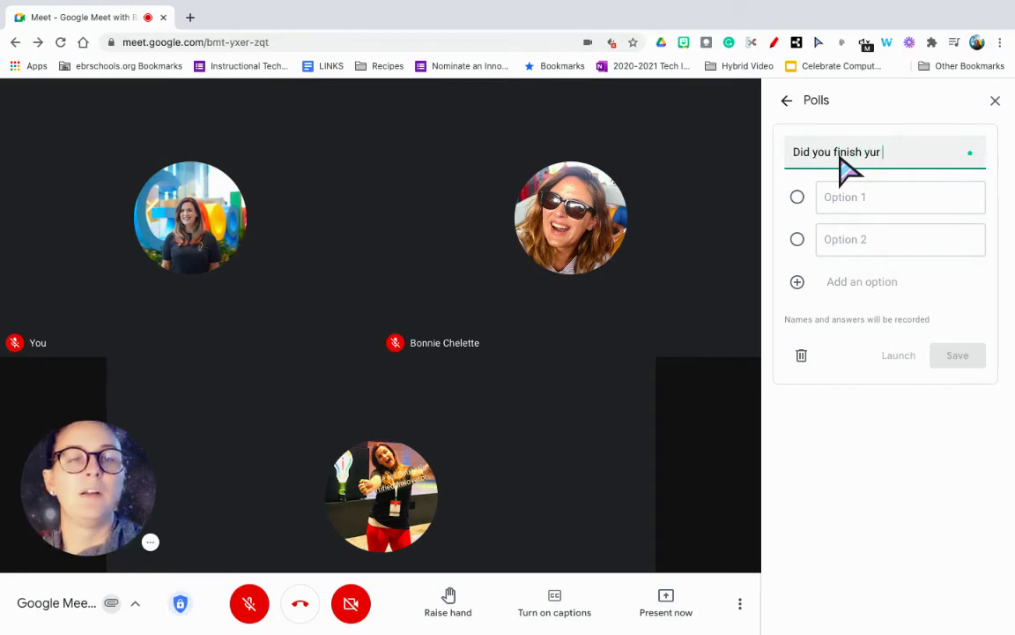
pyautogui.press('BackSpace')
pyautogui.write('our homework?')
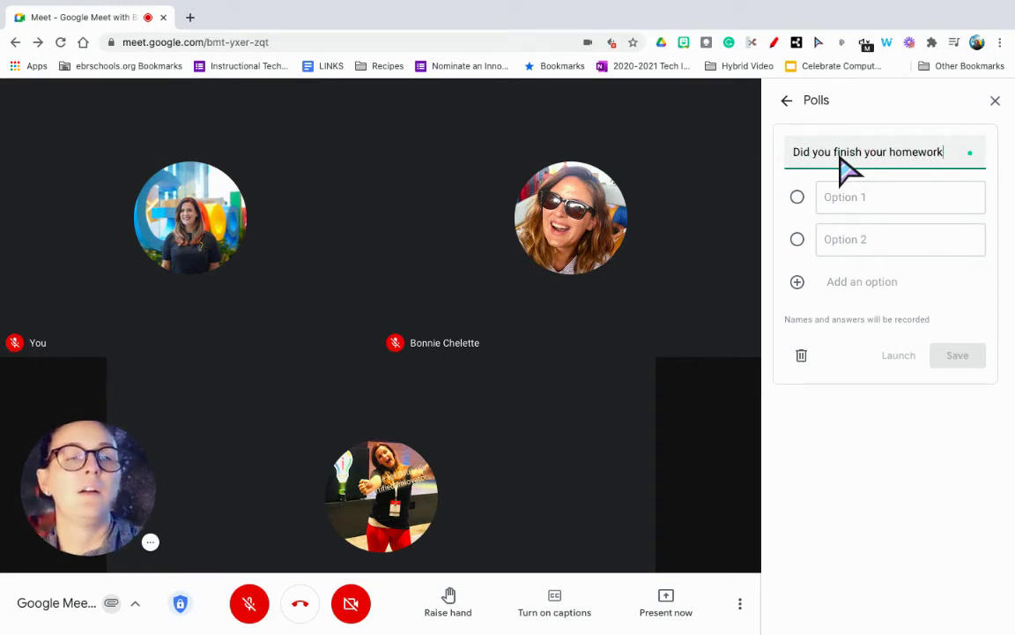
# - Add the answers Yes and No, then save and launch the poll
pyautogui.press('Tab')
pyautogui.write('Ye')
pyautogui.press('BackSpace')
pyautogui.press('BackSpace')
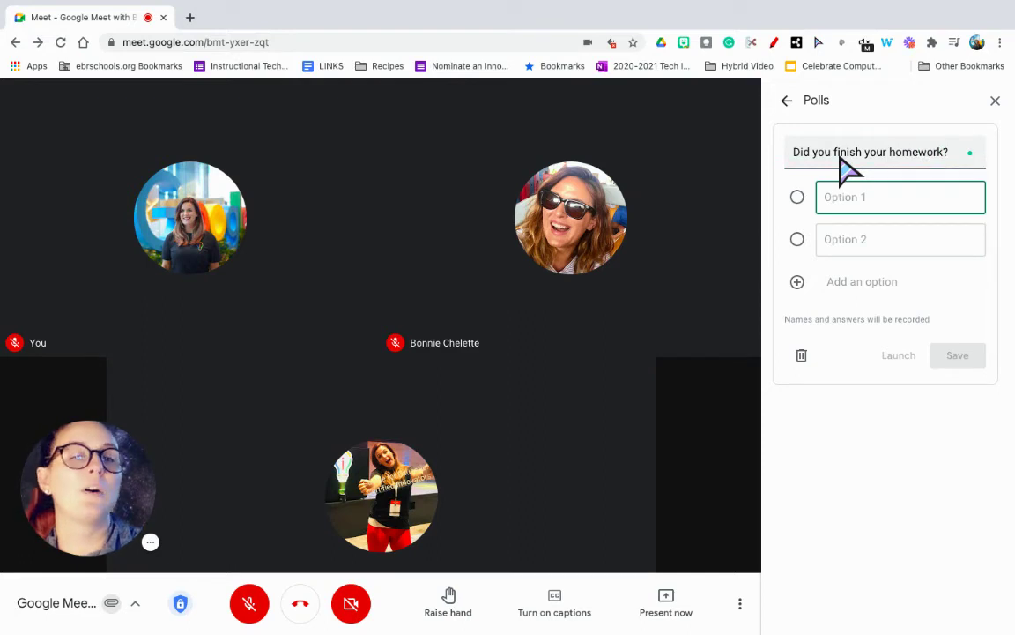
pyautogui.write('Yes')
pyautogui.press('Tab')
pyautogui.write('No')
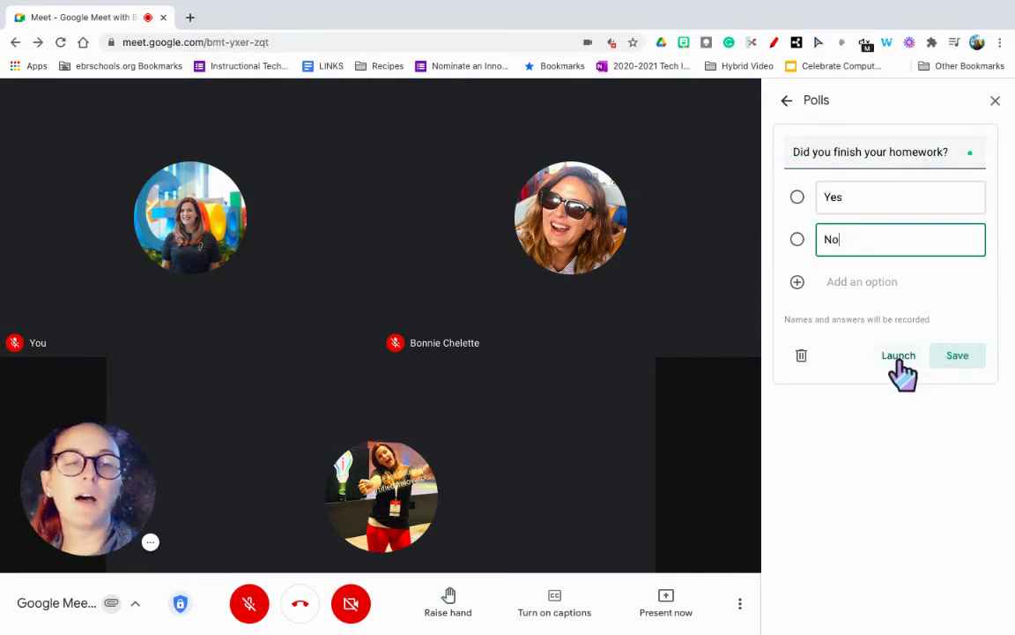
pyautogui.click(959, 357)
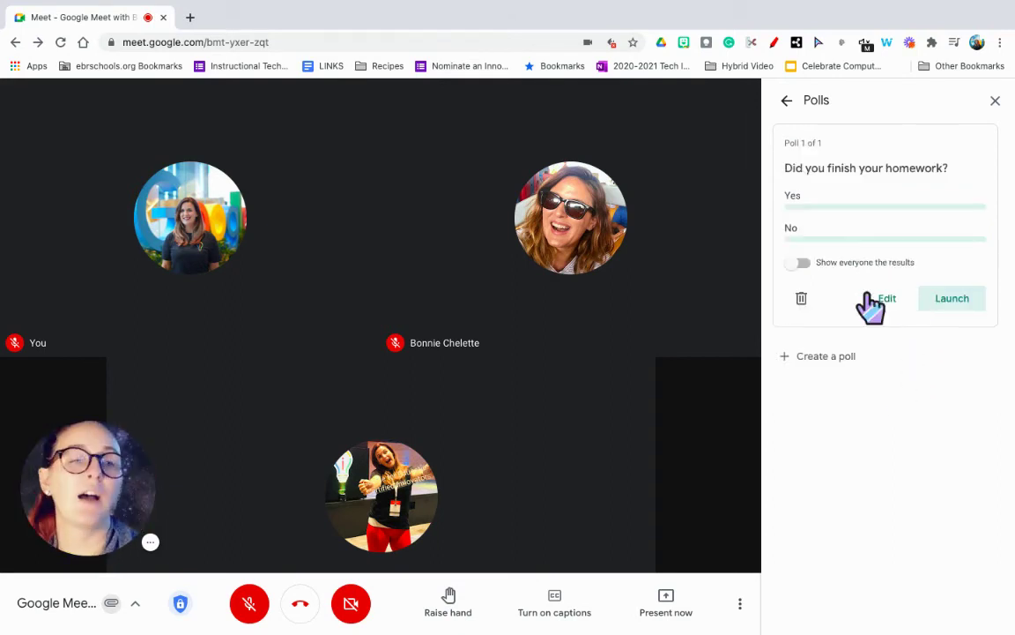
pyautogui.click(948, 298)
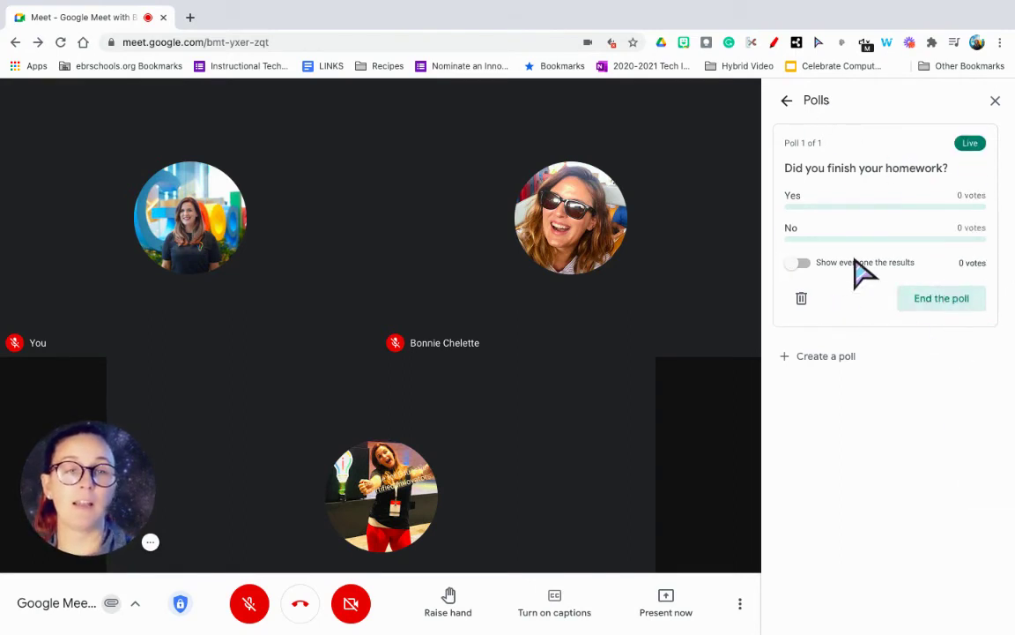
# - Go back to Activities, open Q&A and switch it on for the meeting
pyautogui.click(787, 107)
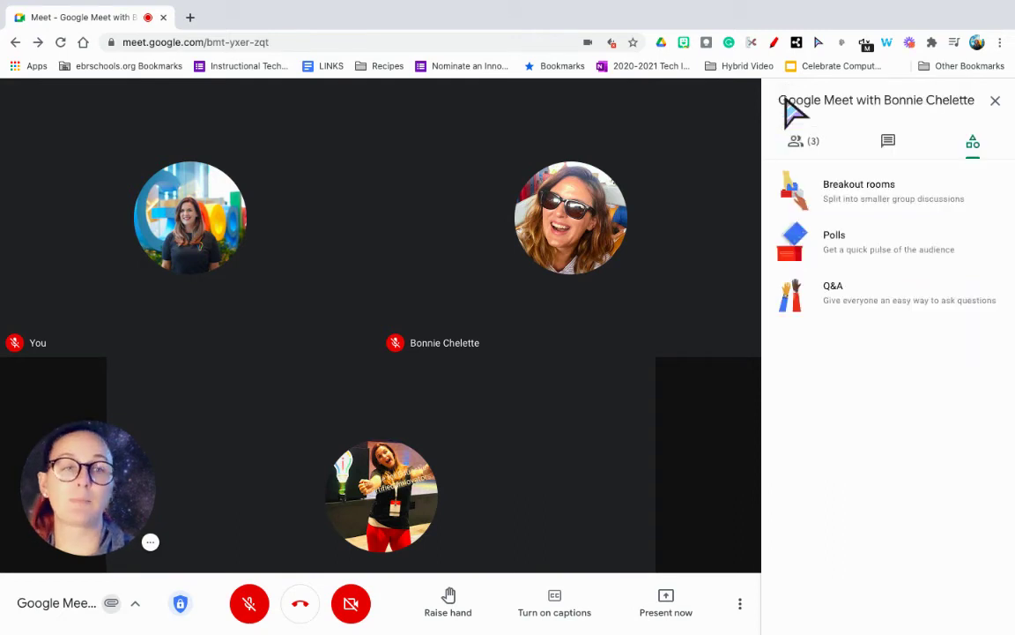
pyautogui.click(876, 300)
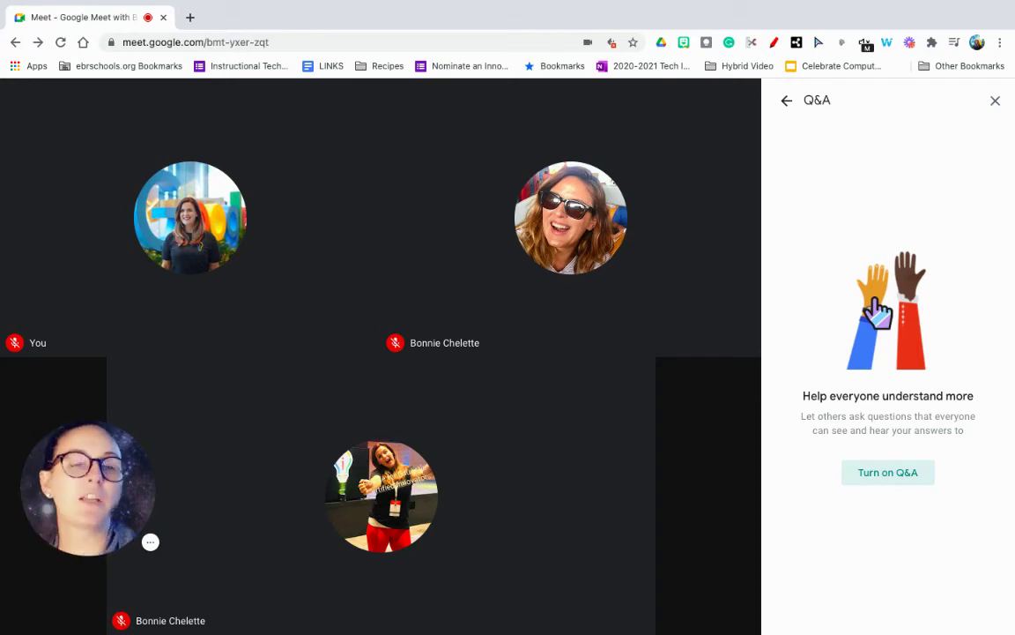
pyautogui.click(917, 476)
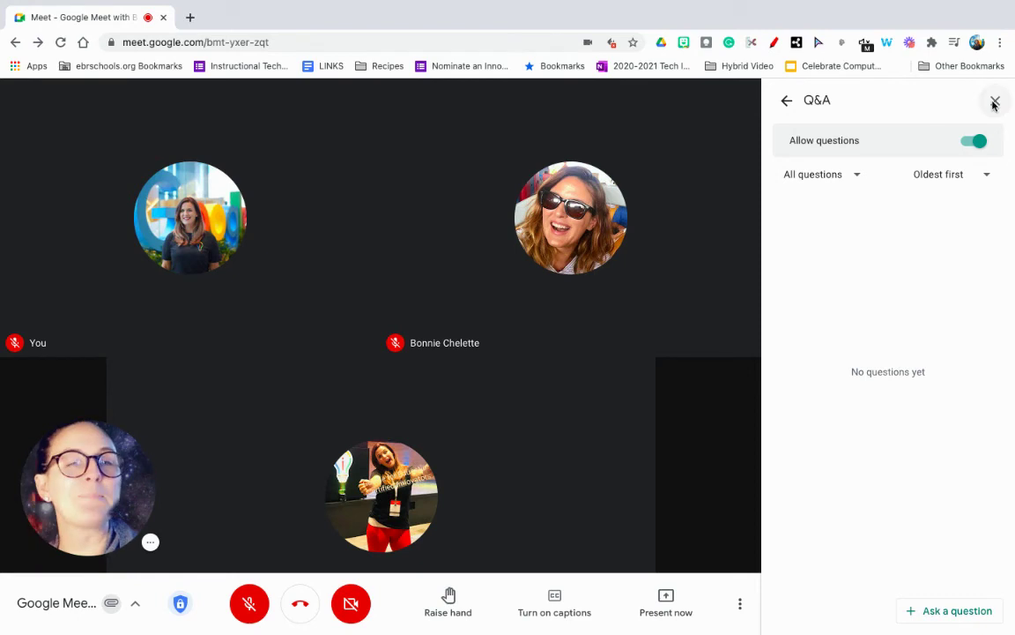
# - Close the Q&A panel, reopen Activities, and open the More options menu
pyautogui.click(994, 99)
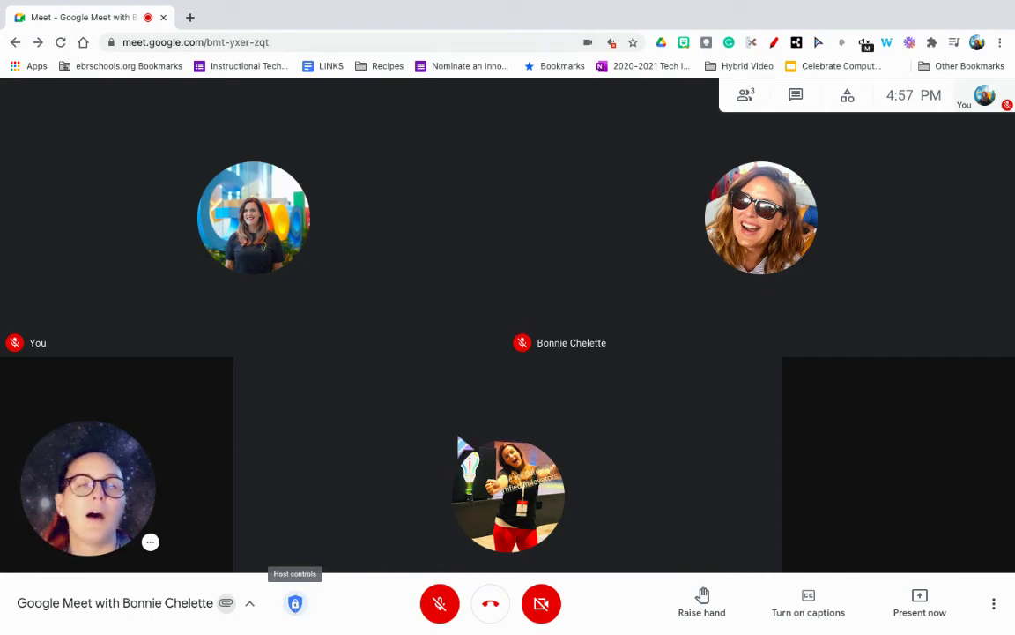
pyautogui.click(844, 102)
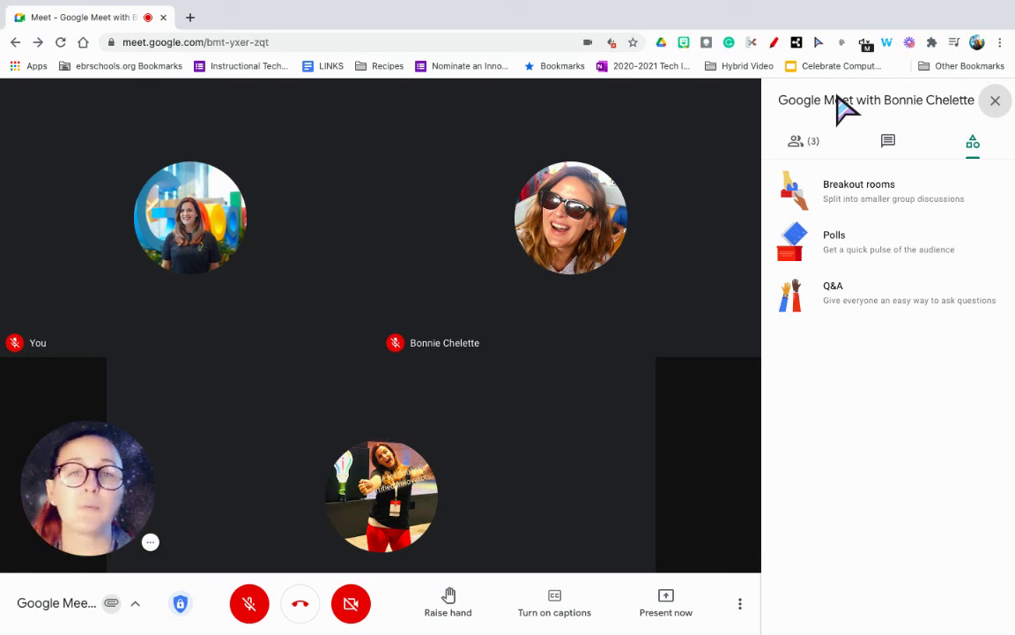
pyautogui.click(739, 608)
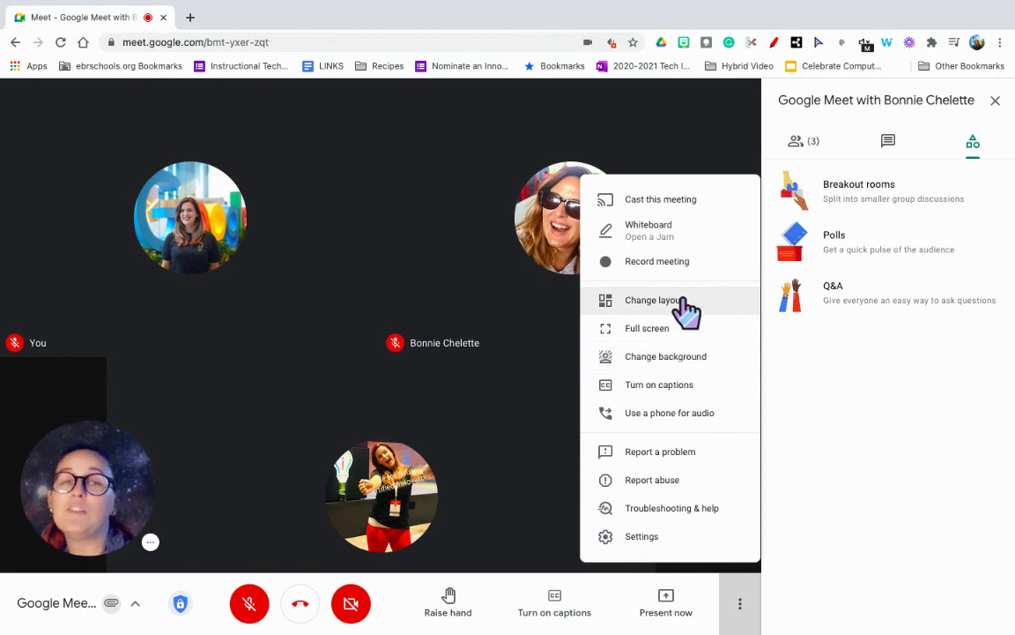
# - Leave the call layout on Tiled with up to 16 tiles, then reopen the More options menu
pyautogui.click(686, 309)
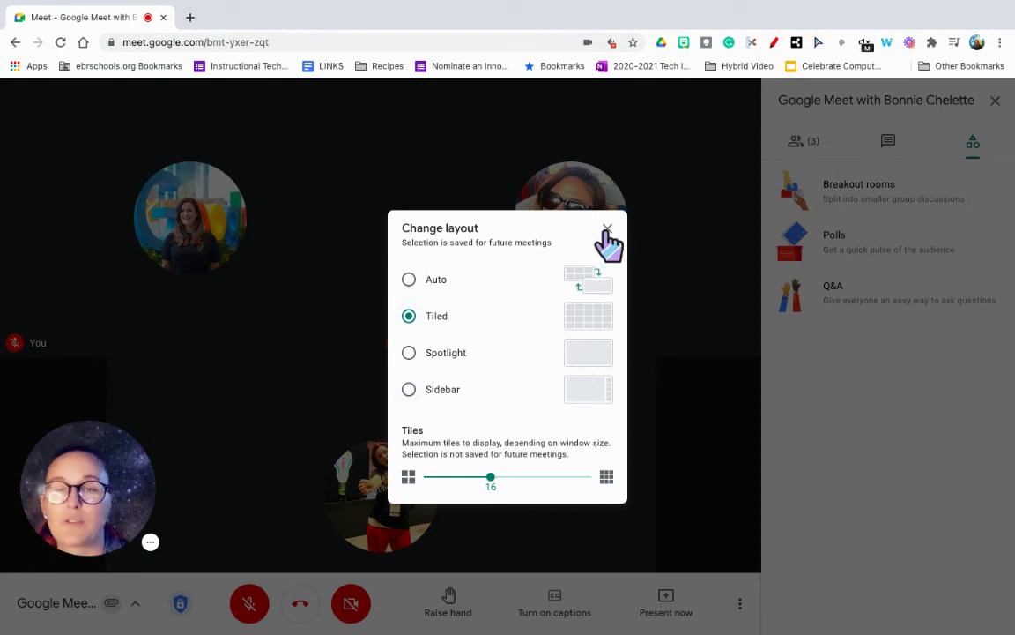
pyautogui.click(739, 608)
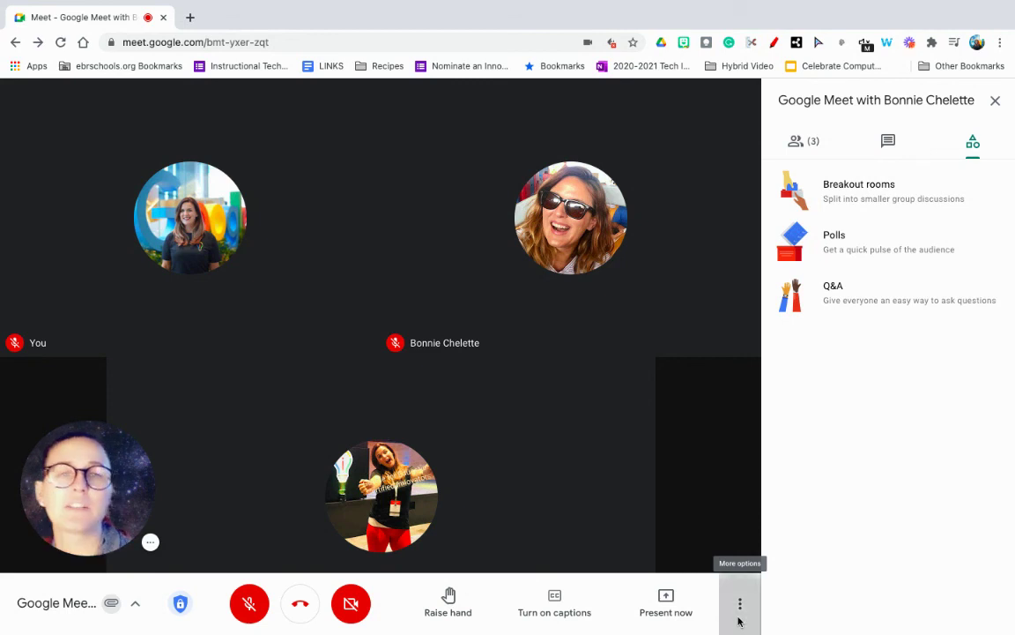
pyautogui.click(739, 617)
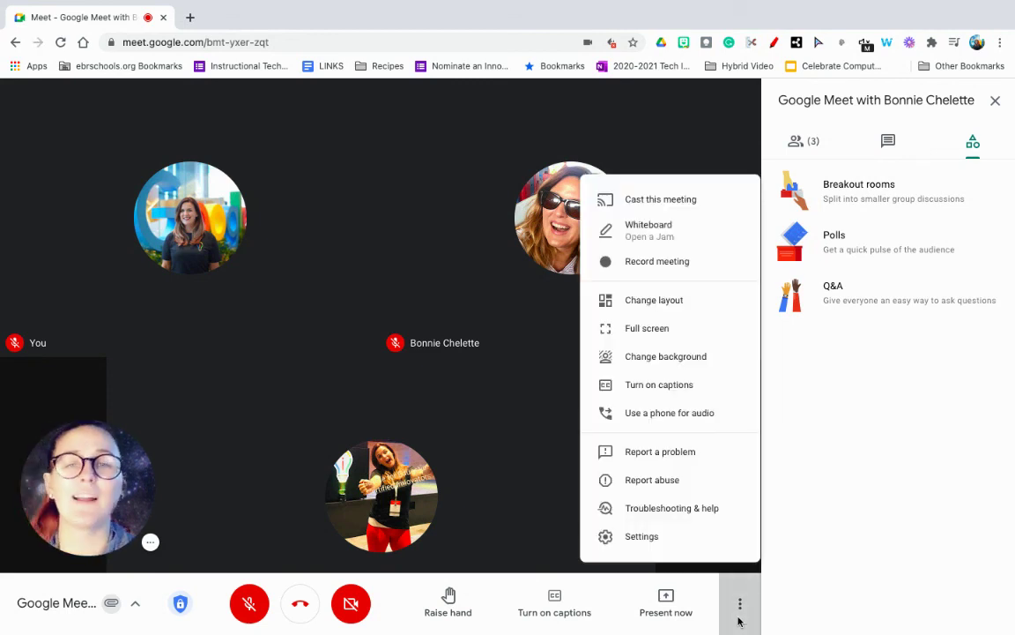